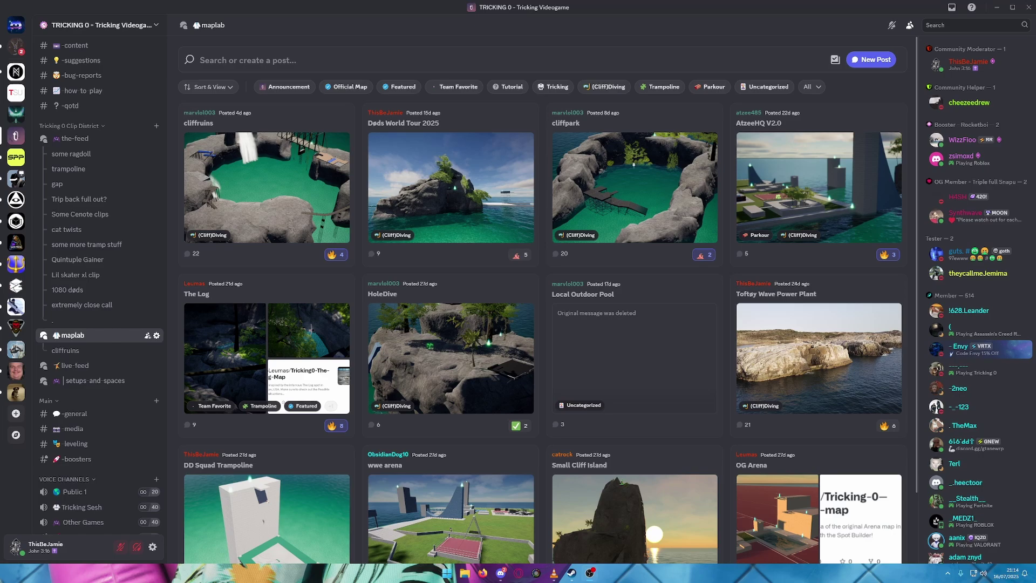
Switch to Steam and open the properties of Tricking 0 (early-builds) from the game library.
{"action": "left_click", "coordinate": [572, 573]}
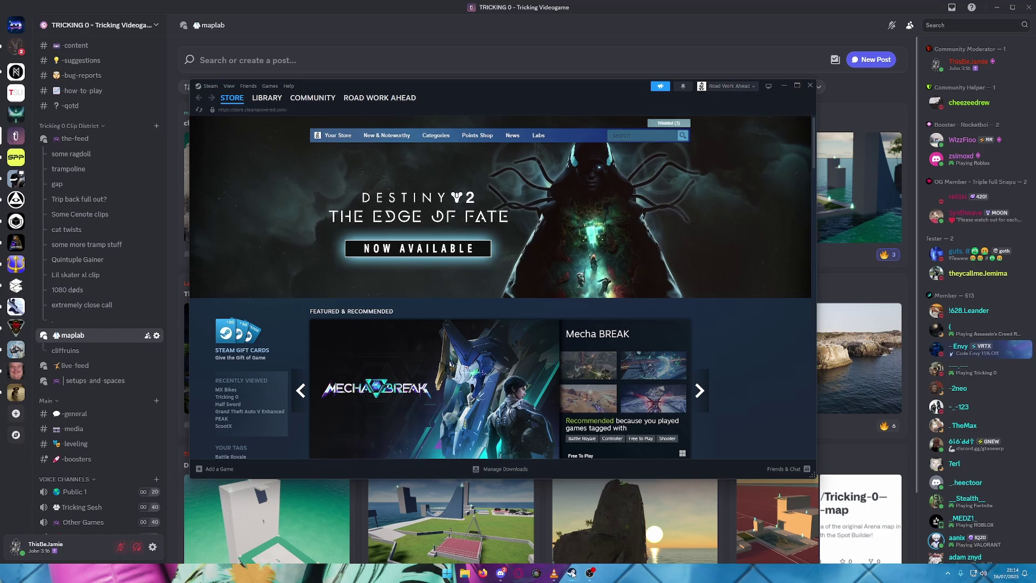
{"action": "left_click", "coordinate": [255, 99]}
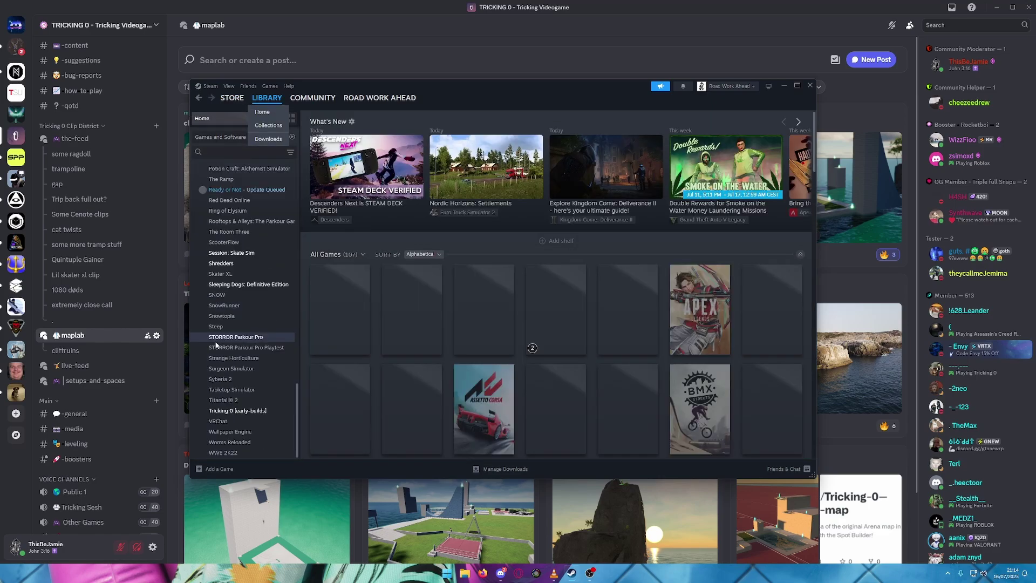
{"action": "left_click", "coordinate": [233, 411]}
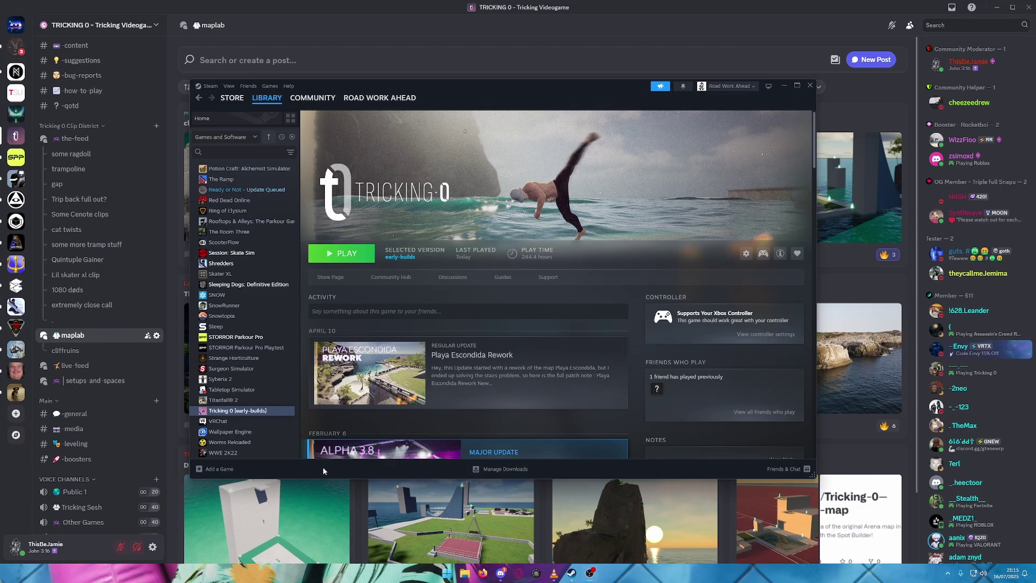
{"action": "right_click", "coordinate": [236, 411]}
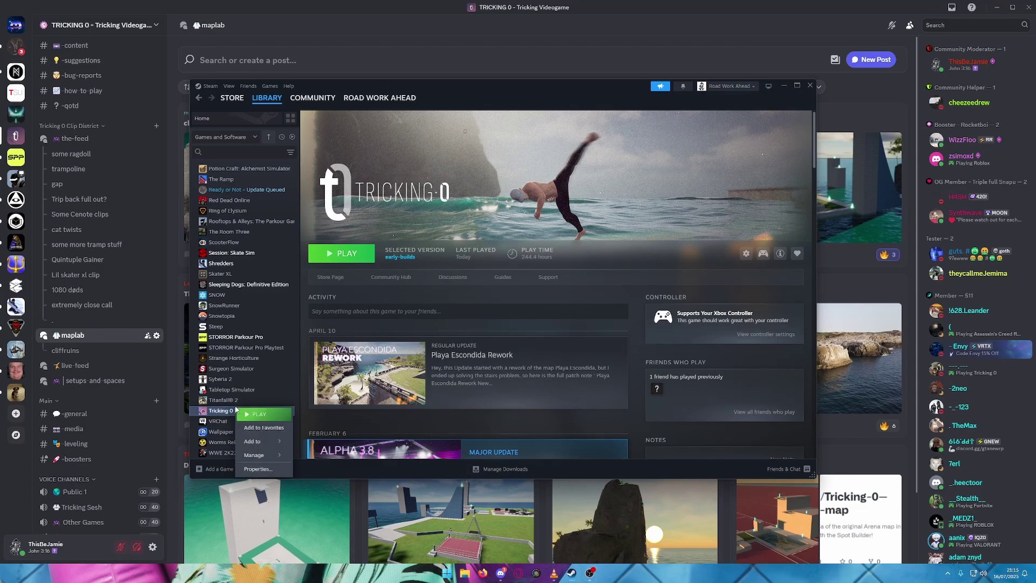
{"action": "left_click", "coordinate": [261, 464]}
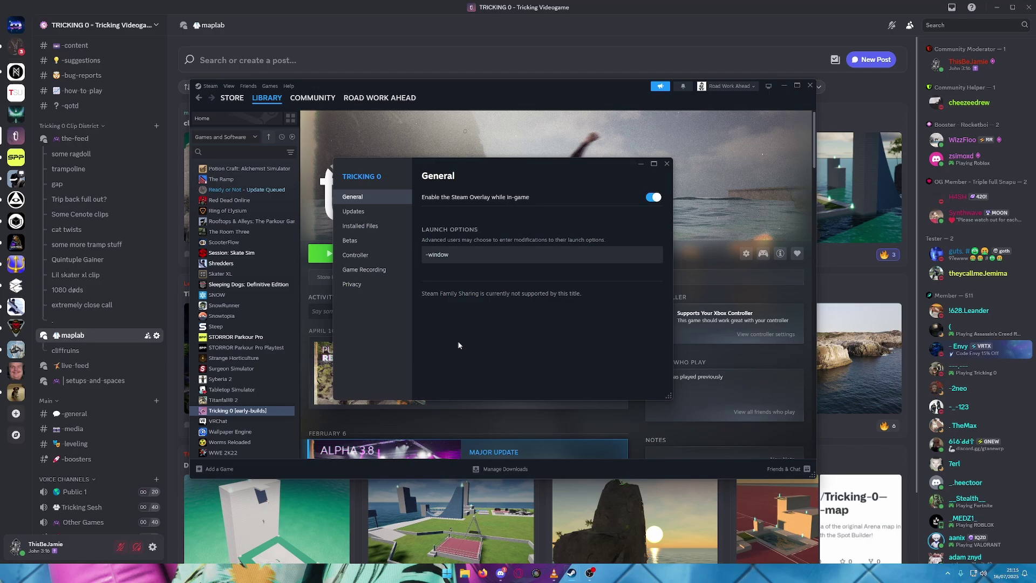
Check the beta participation options for Tricking 0, leave early-builds - Open Early Builds selected, and close the properties.
{"action": "left_click", "coordinate": [370, 247]}
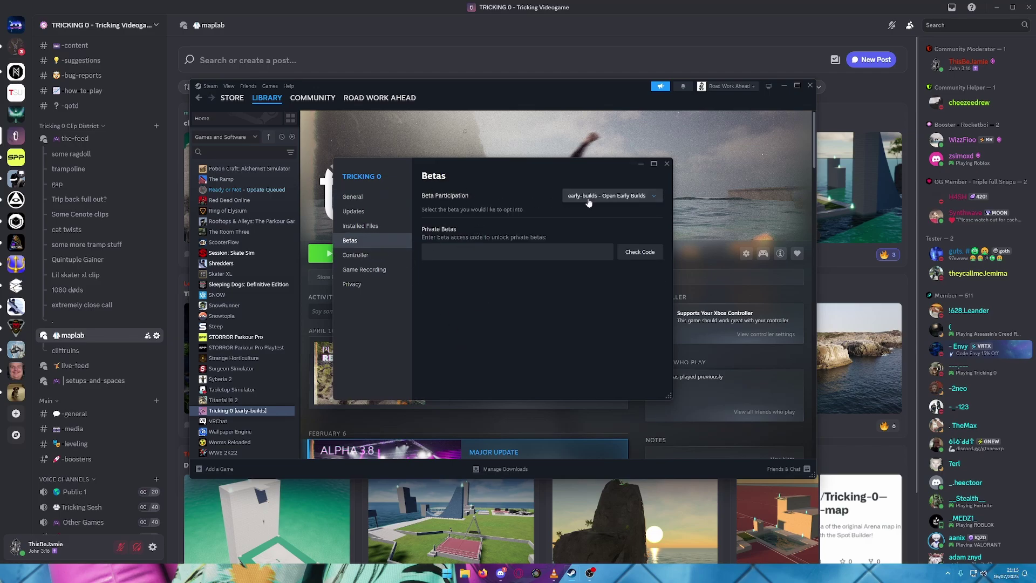
{"action": "left_click", "coordinate": [610, 196]}
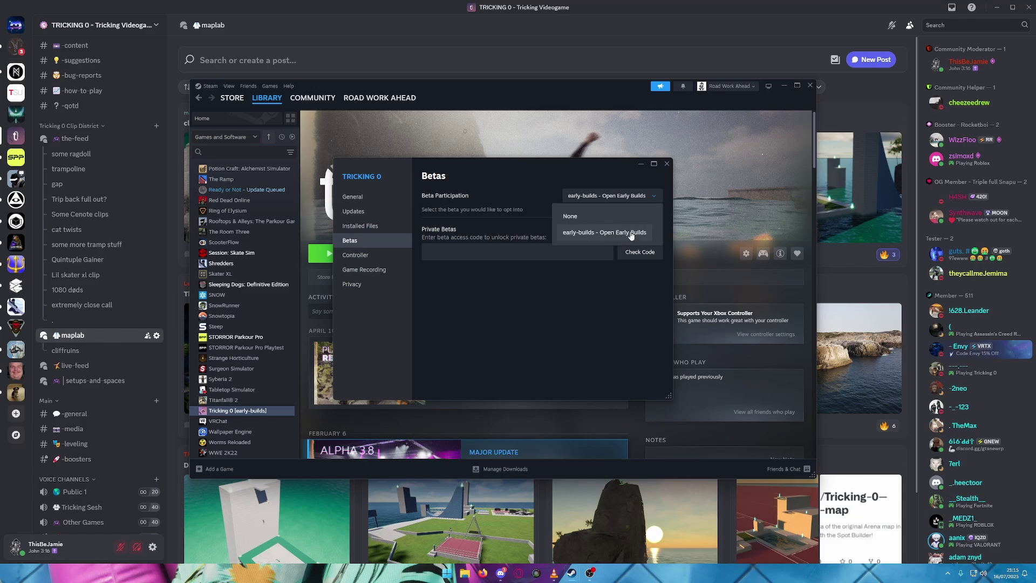
{"action": "left_click", "coordinate": [667, 166]}
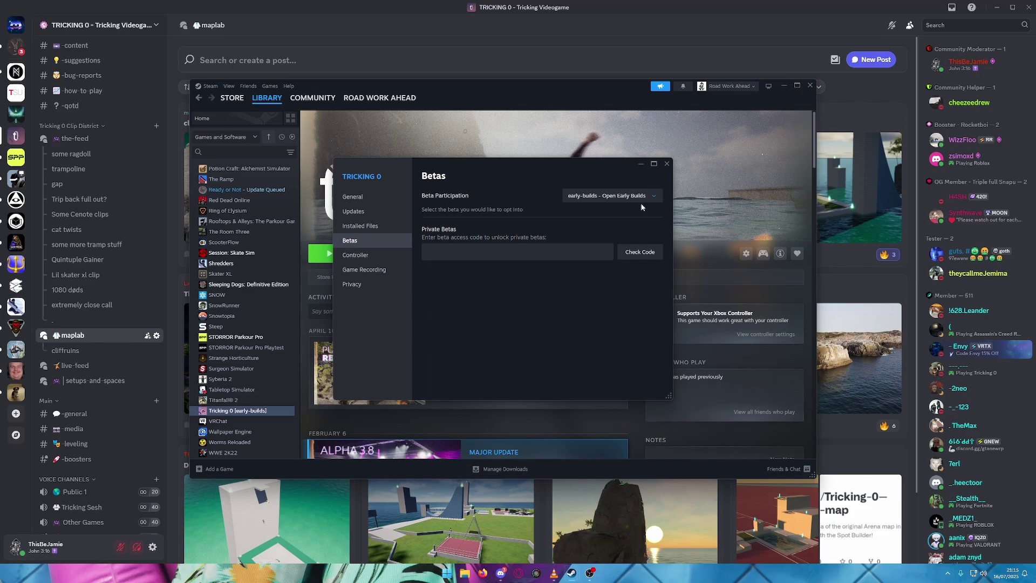
{"action": "left_click", "coordinate": [667, 166]}
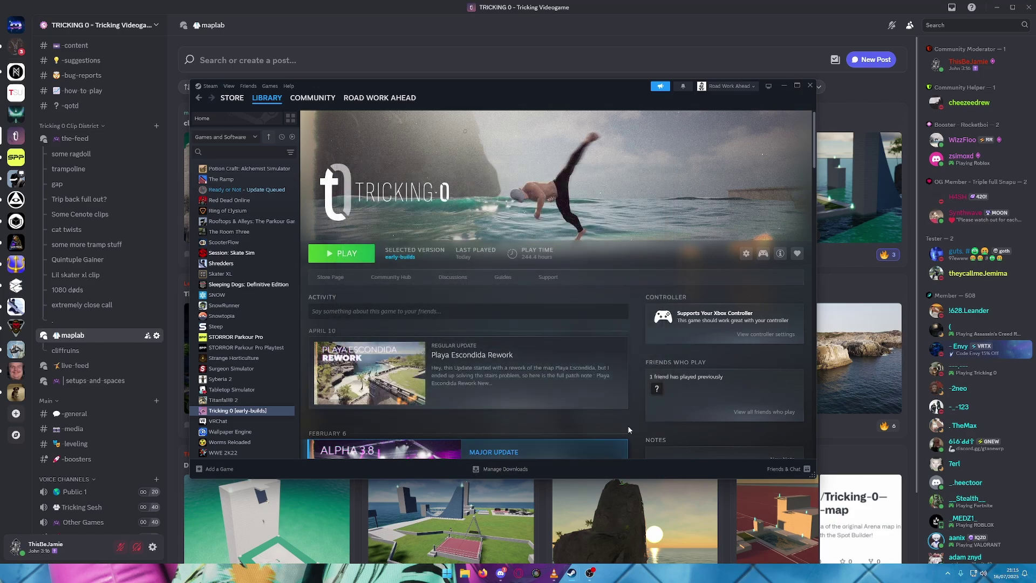
Launch Tricking 0, start the game from its main menu and spawn the character.
{"action": "left_click", "coordinate": [346, 254]}
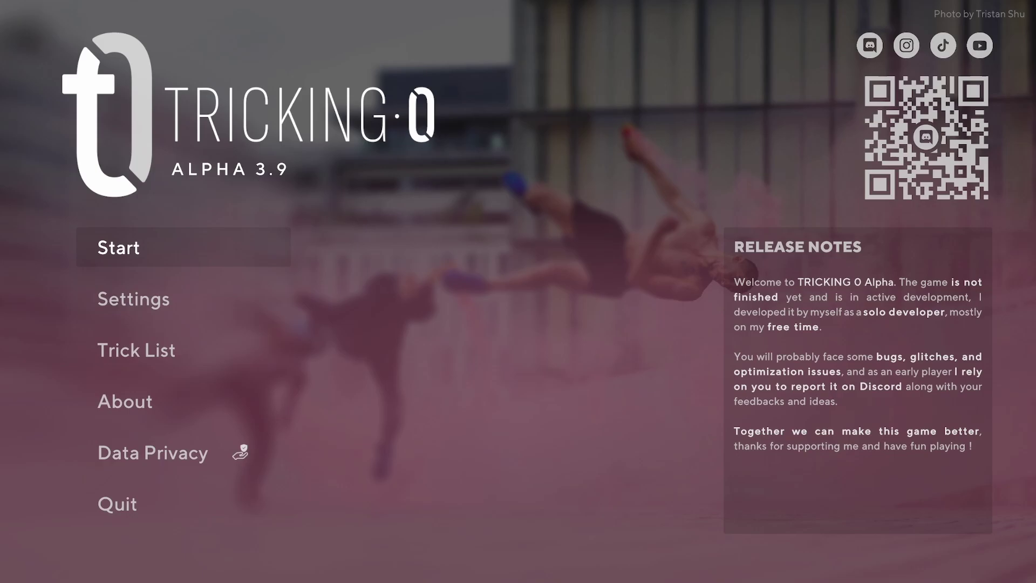
{"action": "key", "text": "Return"}
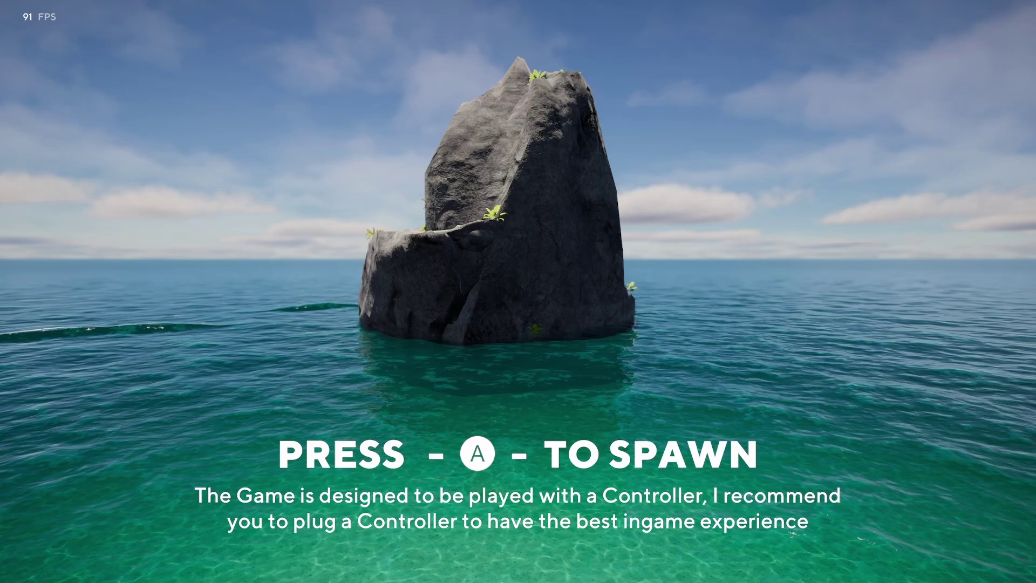
{"action": "key", "text": "space"}
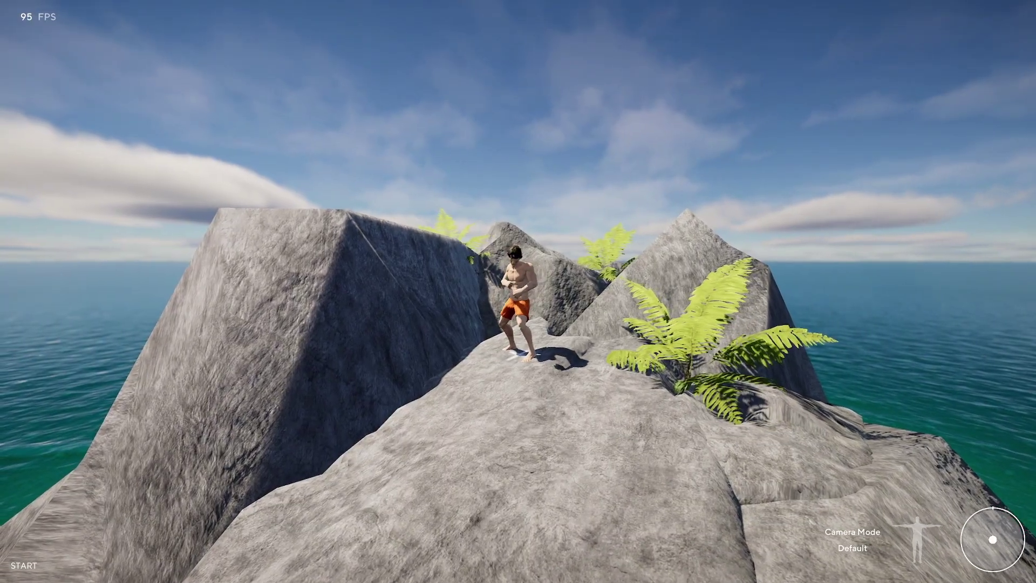
Pause the game and highlight the Spot Builder entry.
{"action": "key", "text": "Escape"}
{"action": "key", "text": "Down"}
{"action": "key", "text": "Down"}
{"action": "key", "text": "Down"}
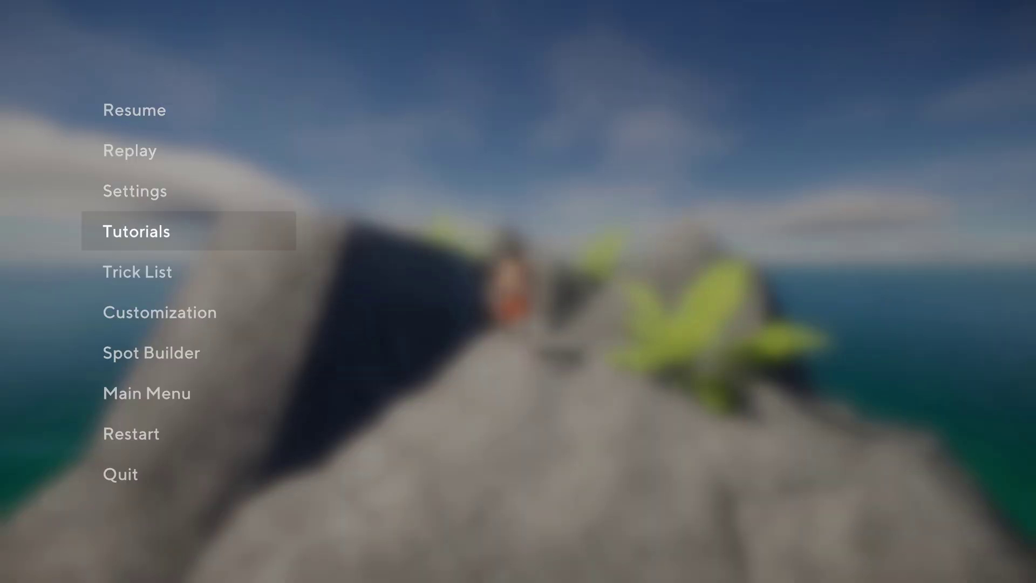
{"action": "key", "text": "Down"}
{"action": "key", "text": "Down"}
{"action": "key", "text": "Down"}
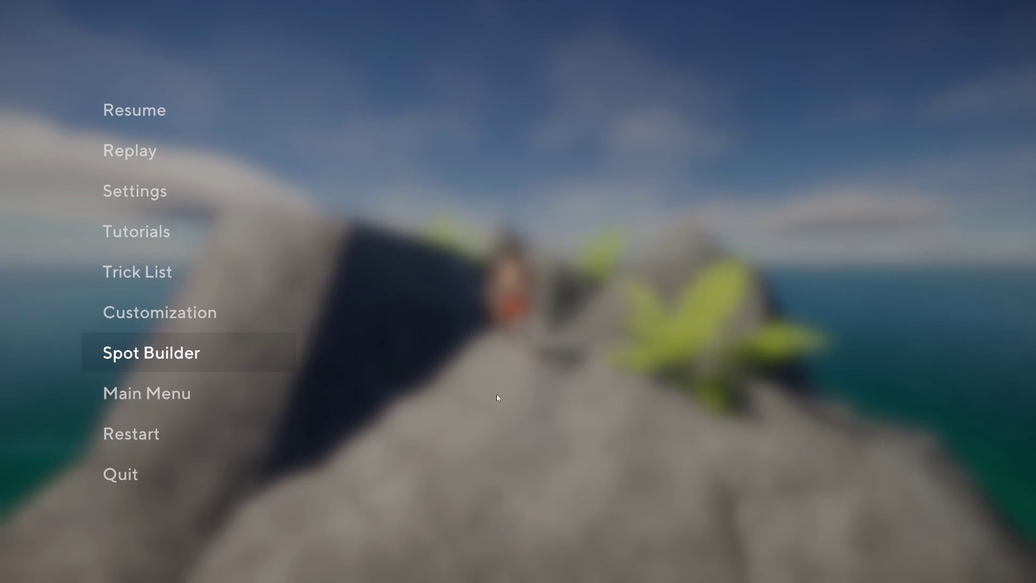
Switch to Discord and open the HoleDive post in the maplab forum at its first message.
{"action": "key", "text": "alt+Tab"}
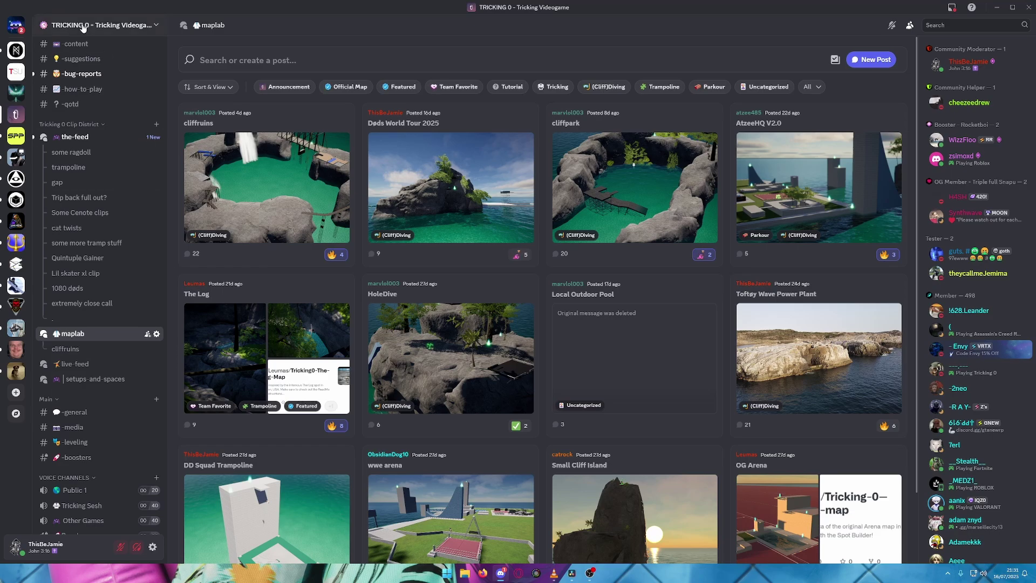
{"action": "mouse_move", "coordinate": [82, 335]}
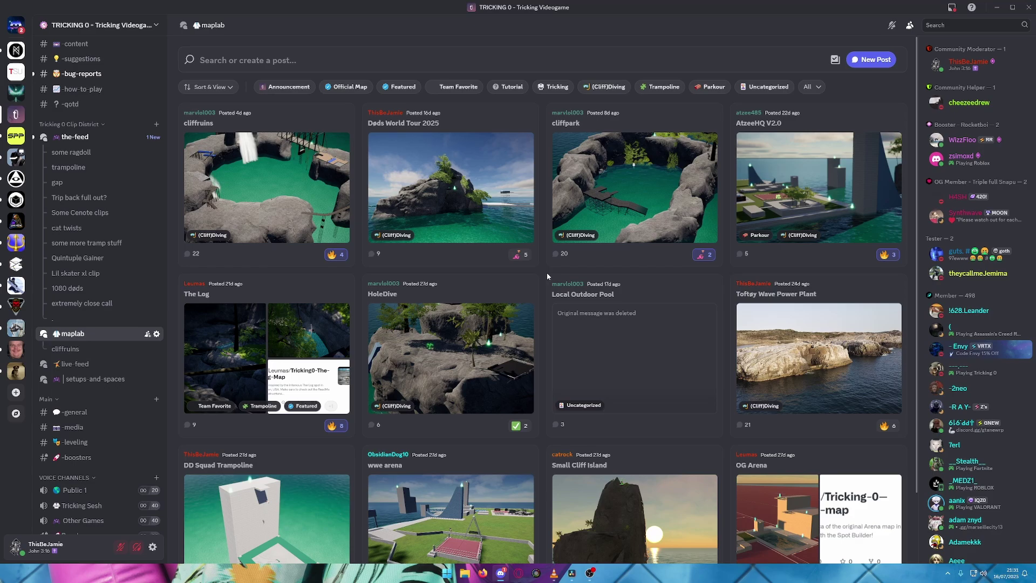
{"action": "scroll", "coordinate": [545, 275], "scroll_direction": "down", "scroll_amount": 2}
{"action": "scroll", "coordinate": [545, 277], "scroll_direction": "down", "scroll_amount": 2}
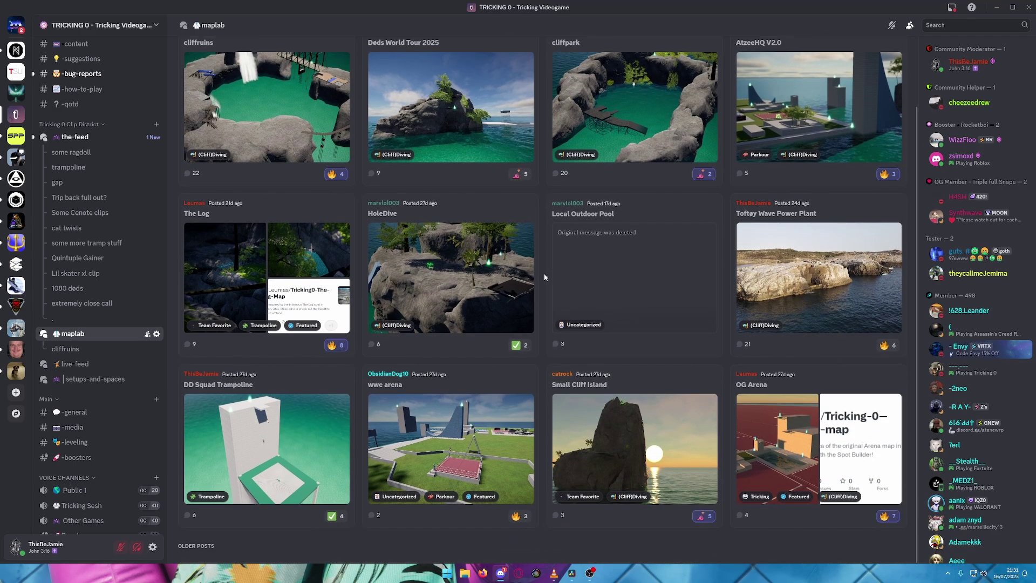
{"action": "left_click", "coordinate": [491, 207]}
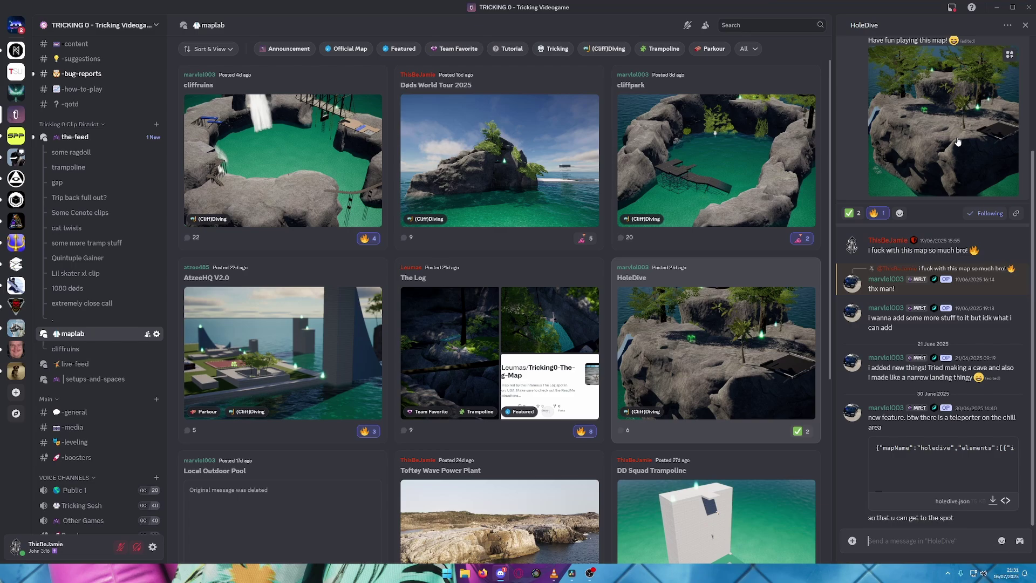
{"action": "scroll", "coordinate": [950, 243], "scroll_direction": "up", "scroll_amount": 3}
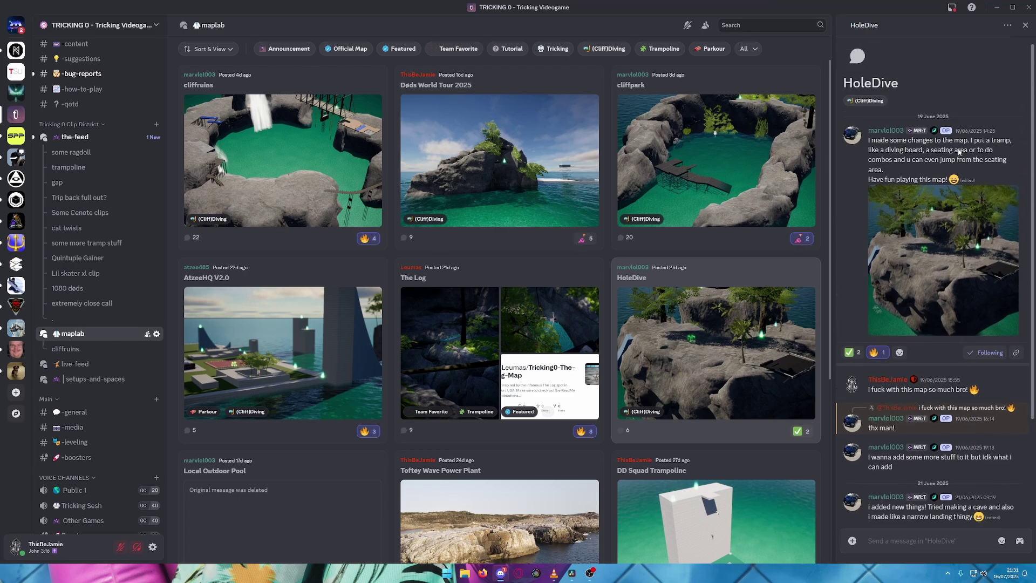
Save the HoleDive map image as holedive.png in Downloads and close the image preview.
{"action": "left_click", "coordinate": [954, 243]}
{"action": "right_click", "coordinate": [546, 239]}
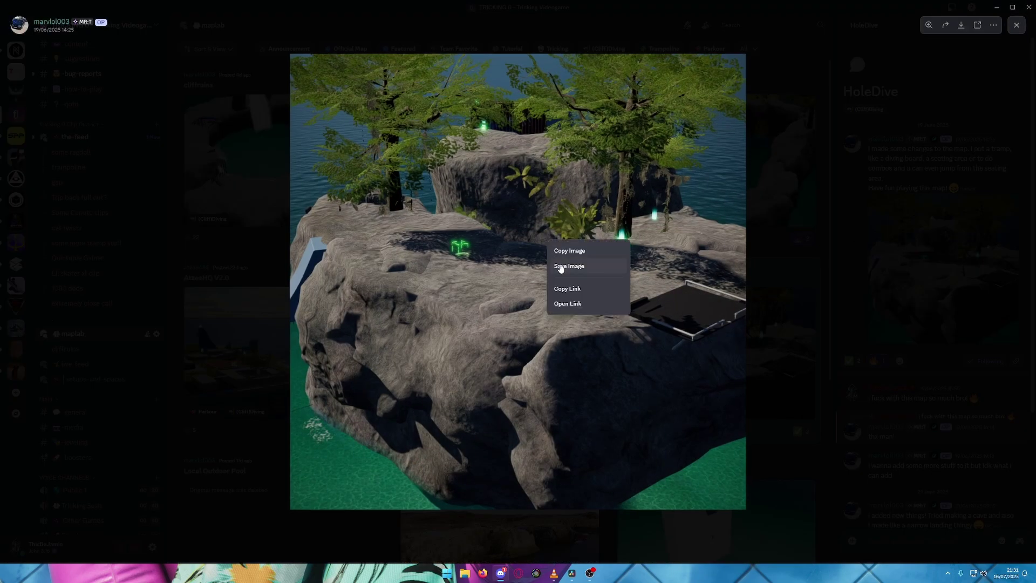
{"action": "left_click", "coordinate": [563, 266]}
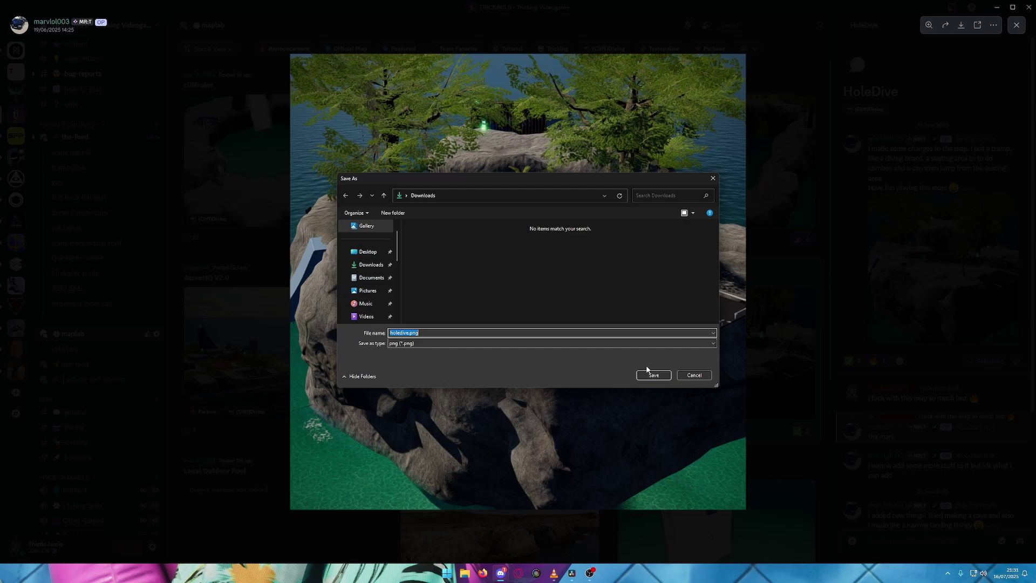
{"action": "left_click", "coordinate": [653, 374]}
{"action": "left_click", "coordinate": [947, 364]}
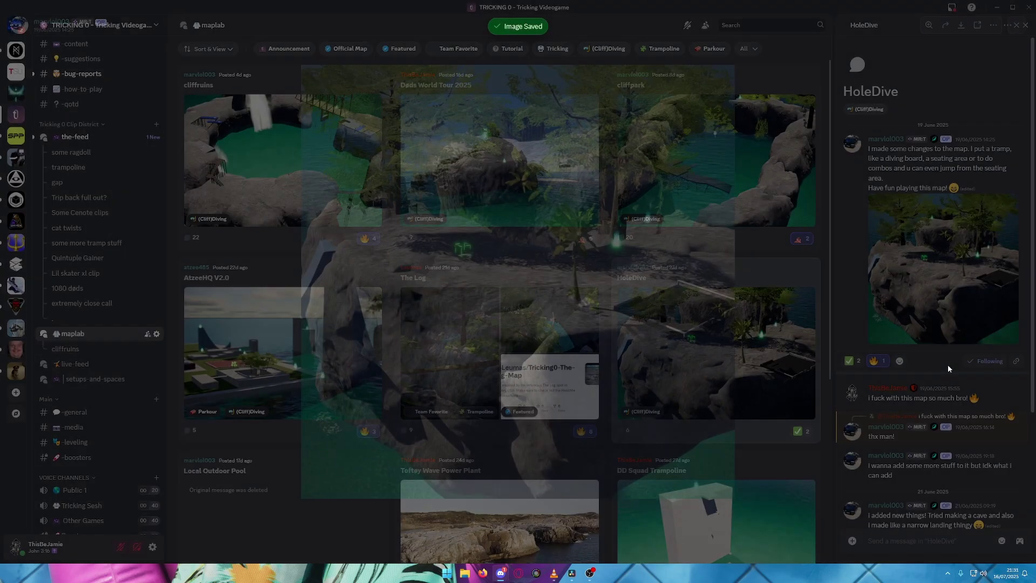
Download the attached holedive.json map file from the HoleDive post and close the leftover browser tab.
{"action": "scroll", "coordinate": [941, 340], "scroll_direction": "down", "scroll_amount": 3}
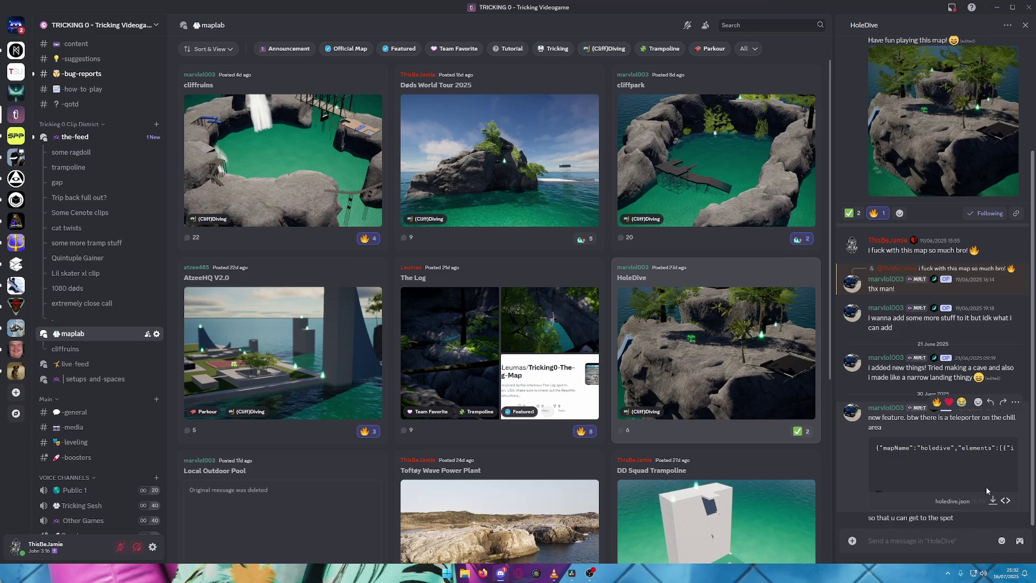
{"action": "left_click", "coordinate": [993, 502]}
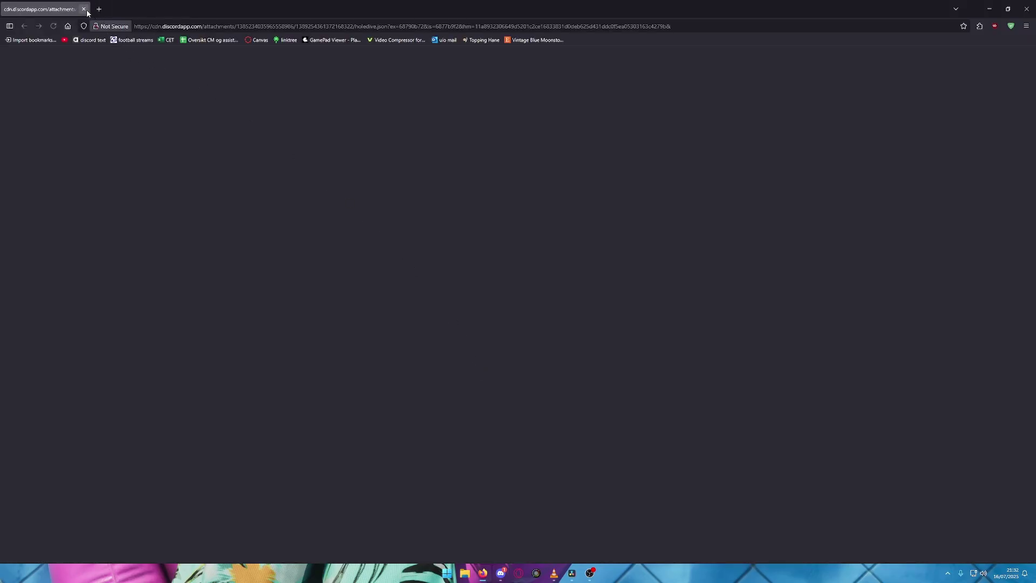
{"action": "left_click", "coordinate": [84, 9]}
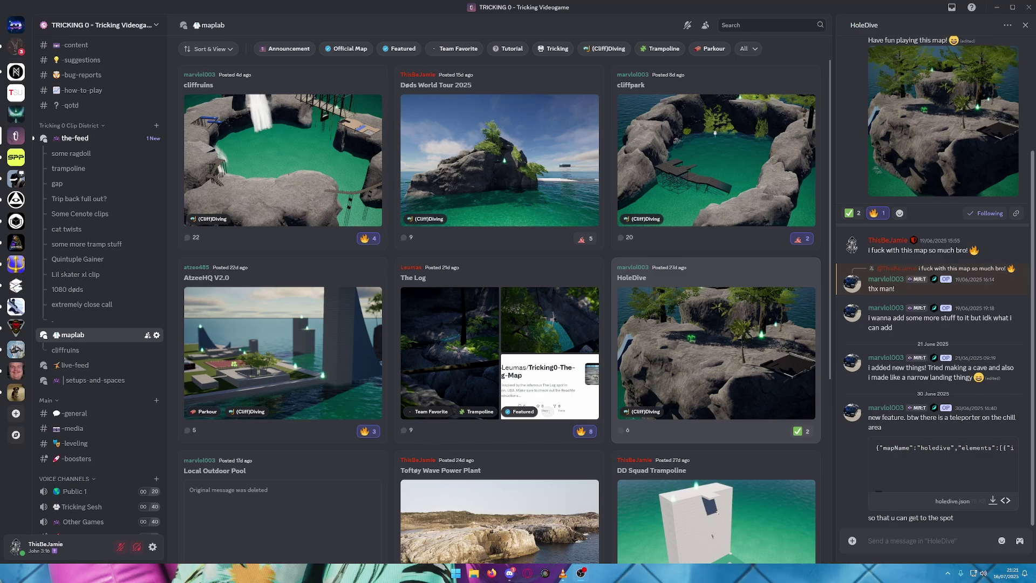
Minimize Discord and open the Windows (C:) drive from This PC in File Explorer.
{"action": "left_click", "coordinate": [994, 8]}
{"action": "left_click", "coordinate": [475, 574]}
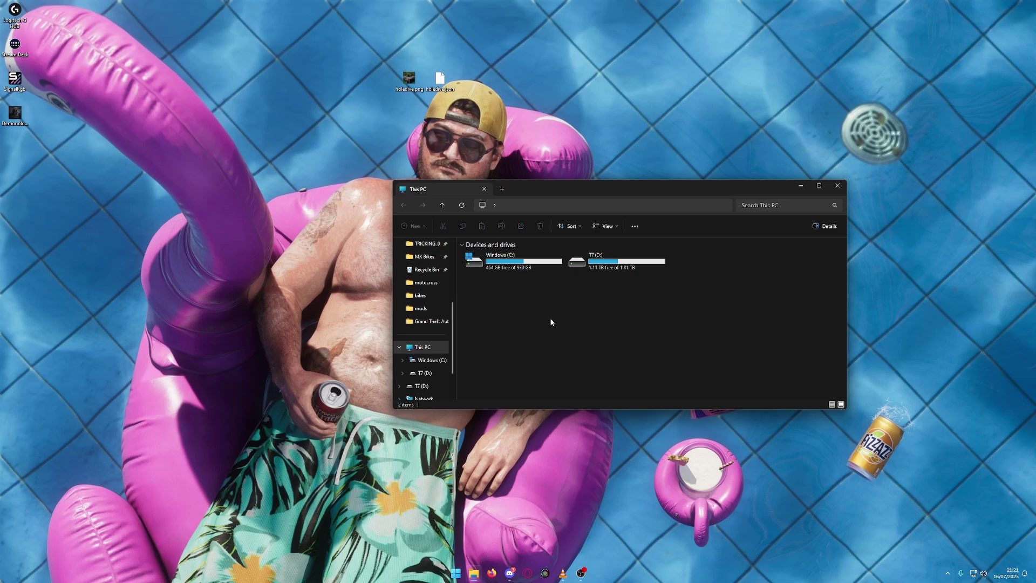
{"action": "left_click", "coordinate": [422, 349]}
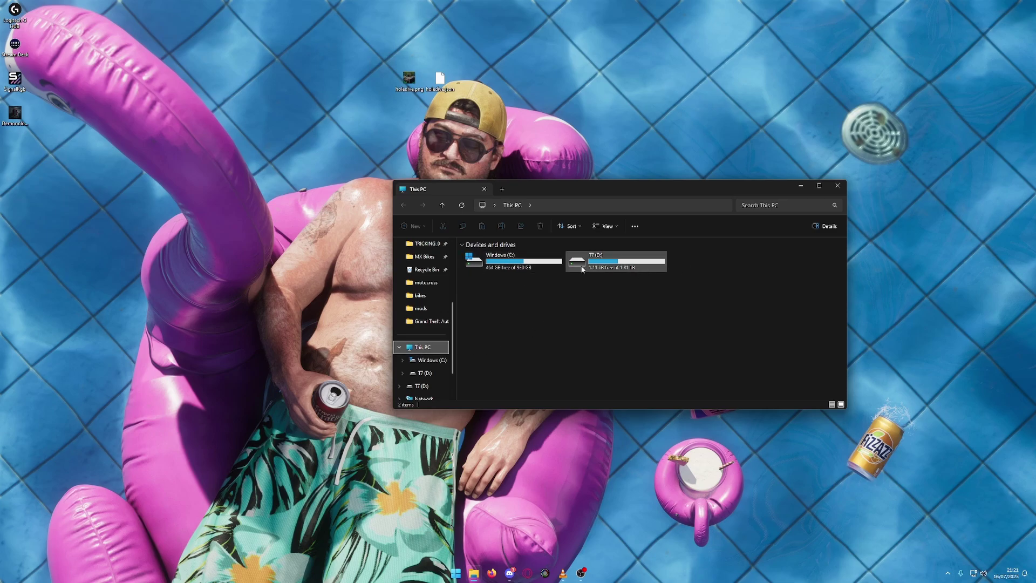
{"action": "double_click", "coordinate": [530, 266]}
{"action": "left_click", "coordinate": [529, 266]}
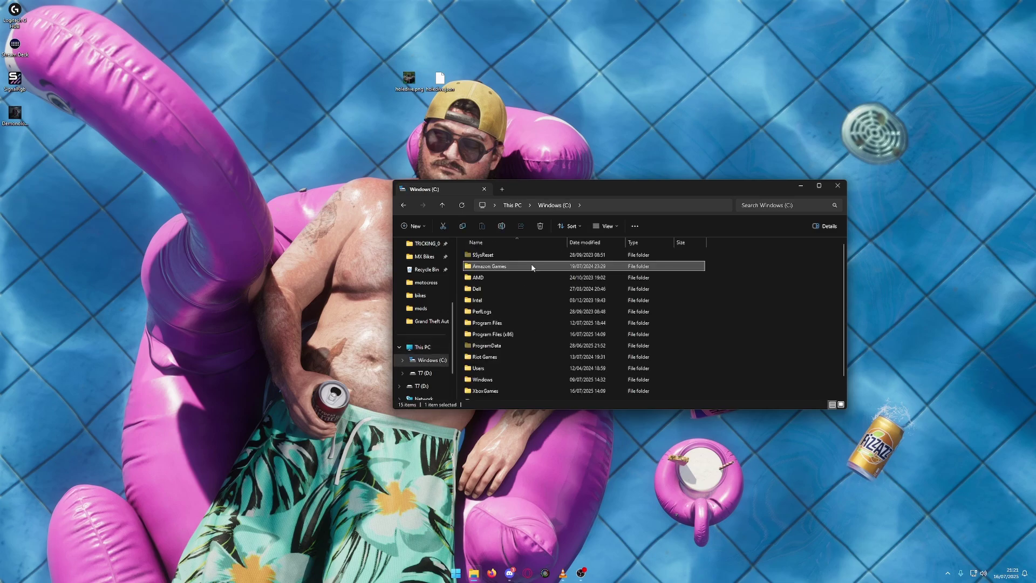
Open the Users folder on the C: drive and enter the personal user profile folder.
{"action": "left_click", "coordinate": [713, 310]}
{"action": "scroll", "coordinate": [707, 334], "scroll_direction": "down", "scroll_amount": 1}
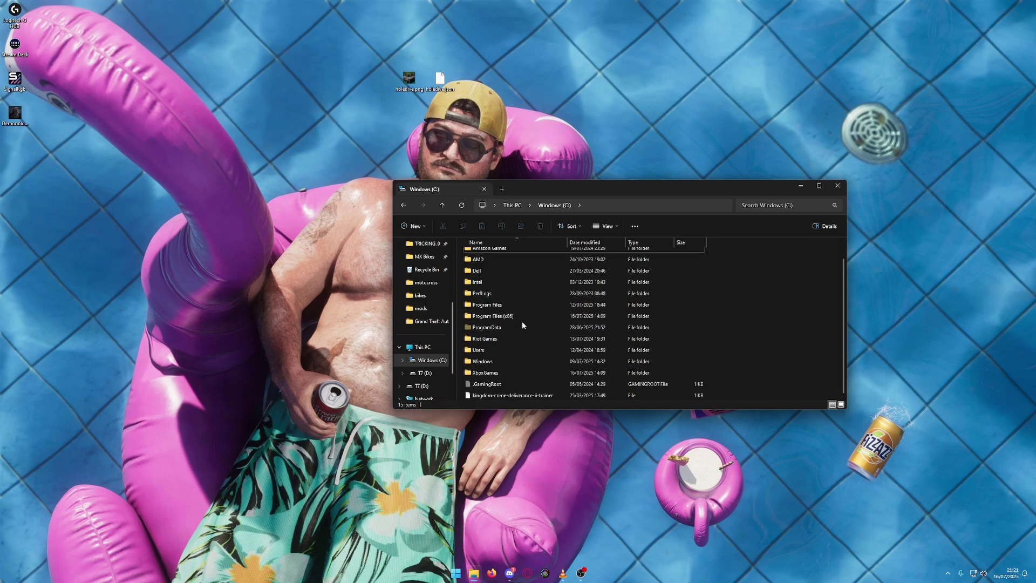
{"action": "double_click", "coordinate": [498, 350]}
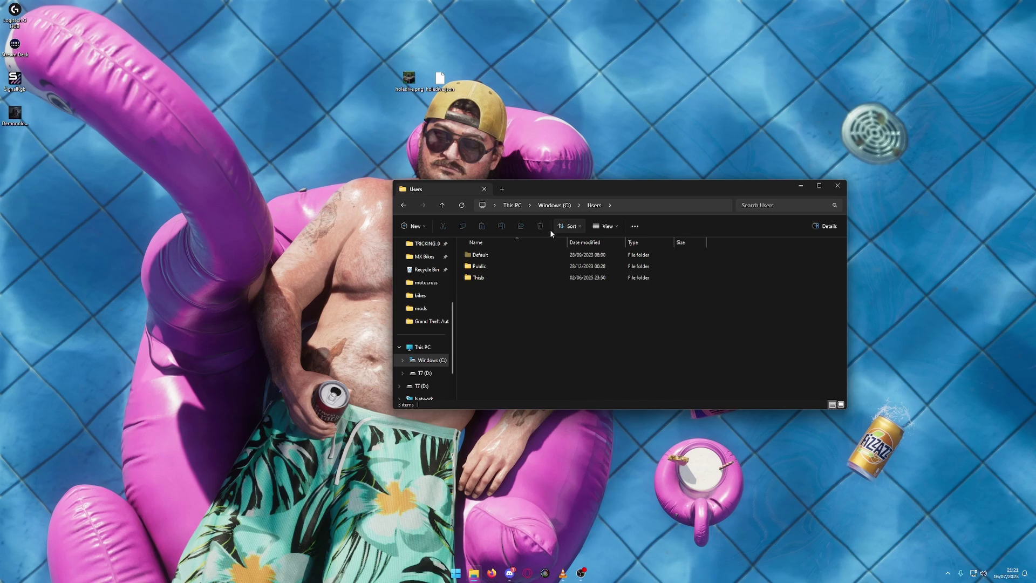
{"action": "double_click", "coordinate": [496, 280]}
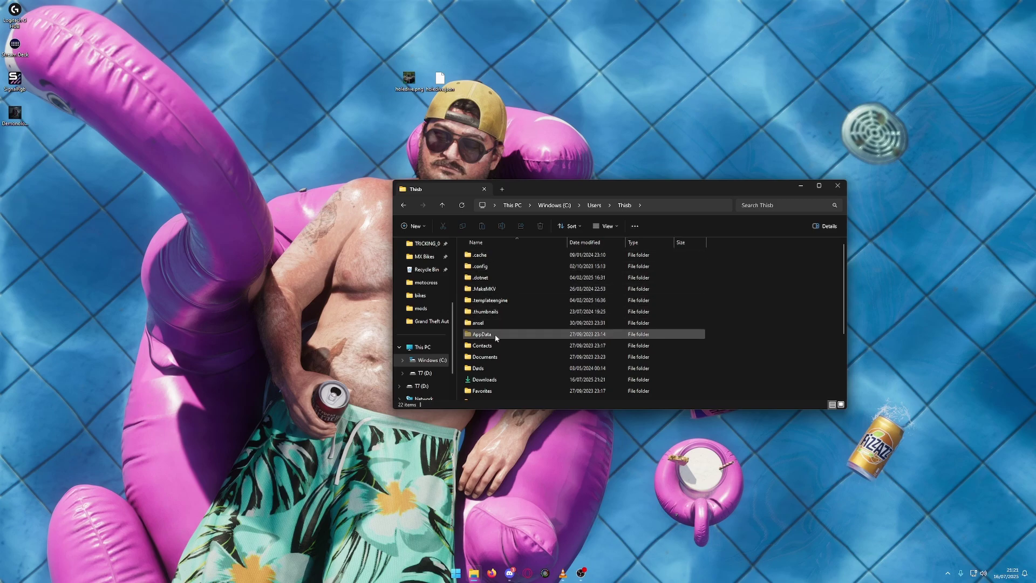
Turn off the display of hidden items in the user profile folder.
{"action": "left_click", "coordinate": [606, 226]}
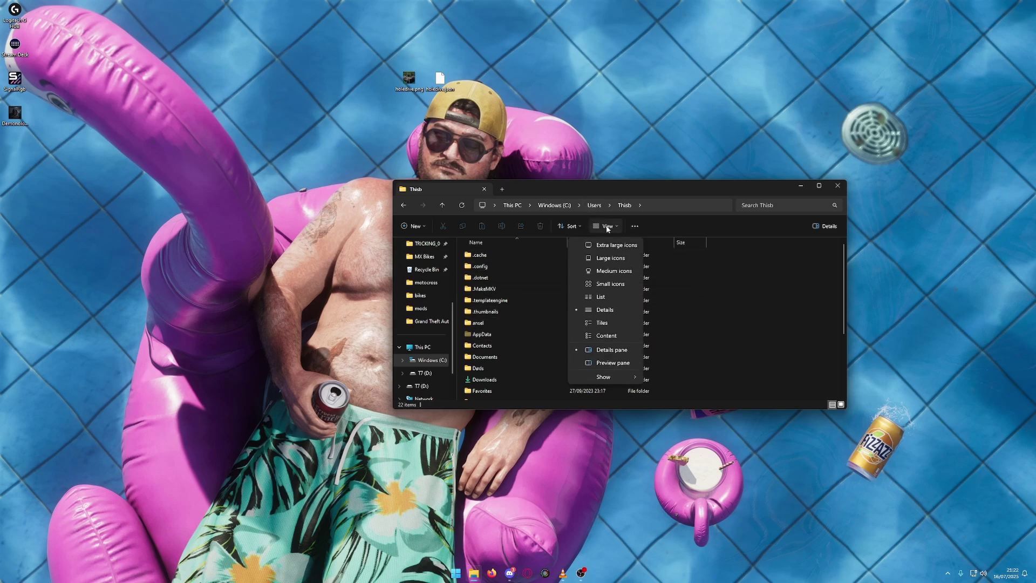
{"action": "mouse_move", "coordinate": [621, 376]}
{"action": "left_click", "coordinate": [680, 434]}
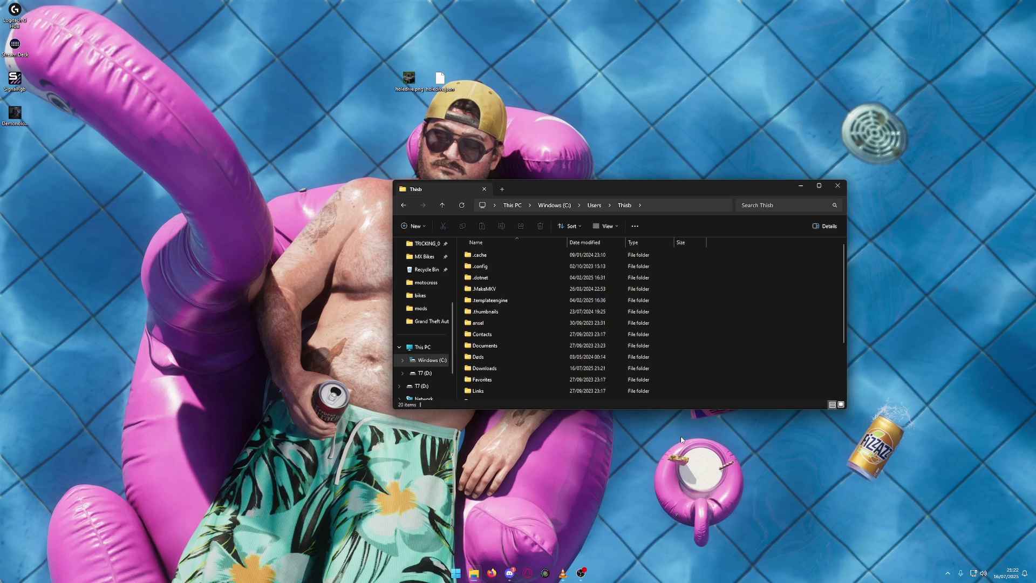
Turn on the display of hidden items in the user profile folder.
{"action": "left_click", "coordinate": [605, 227]}
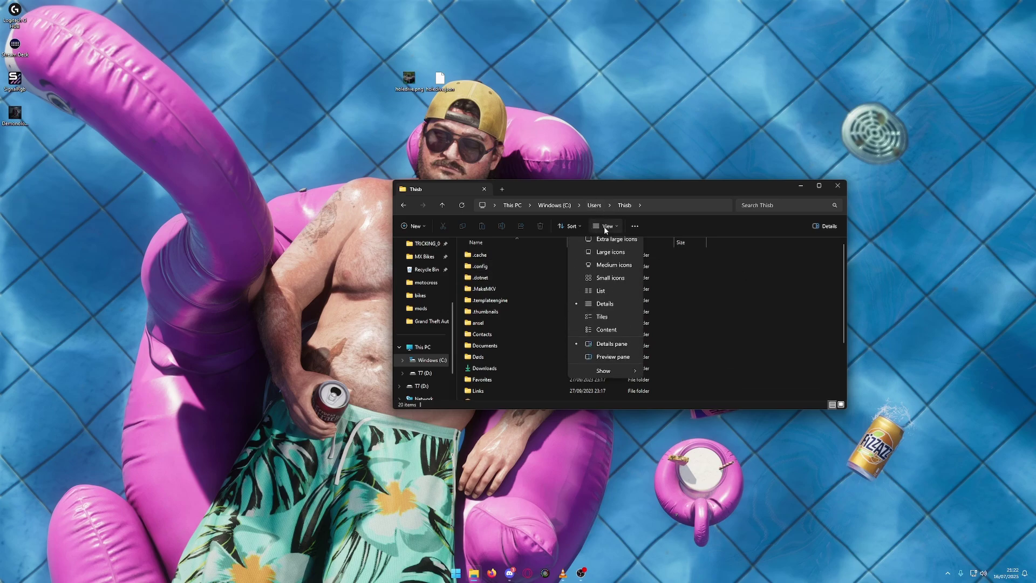
{"action": "mouse_move", "coordinate": [605, 379]}
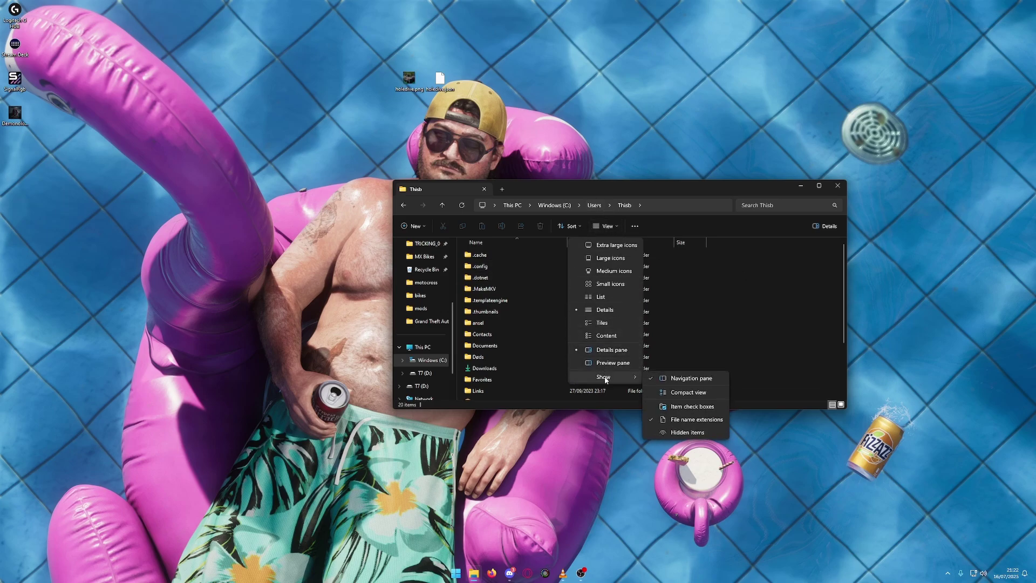
{"action": "left_click", "coordinate": [680, 434]}
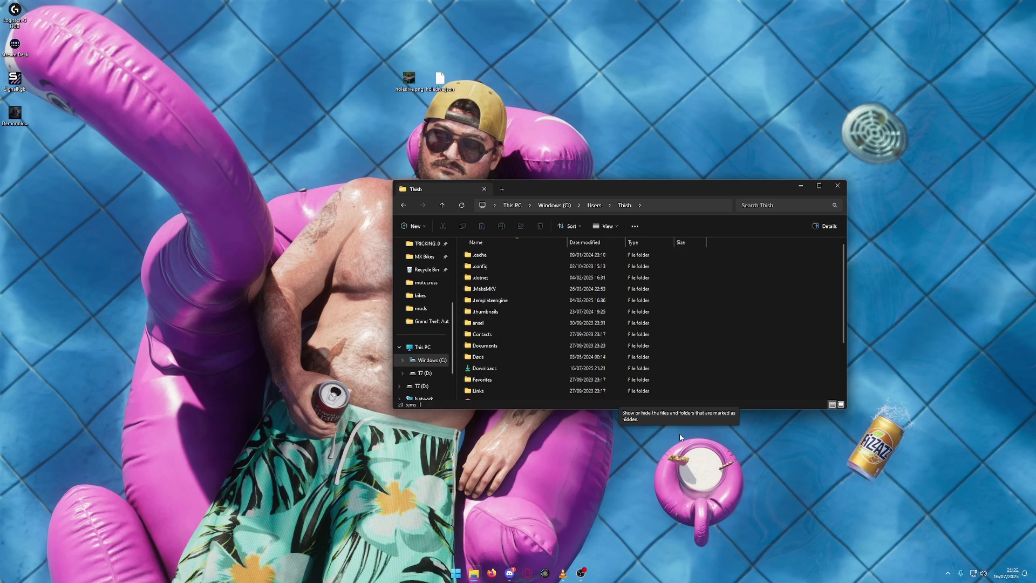
Open the game's Maps folder inside AppData, LocalLow, TRICKING 0, TRICKING_0.
{"action": "double_click", "coordinate": [487, 335]}
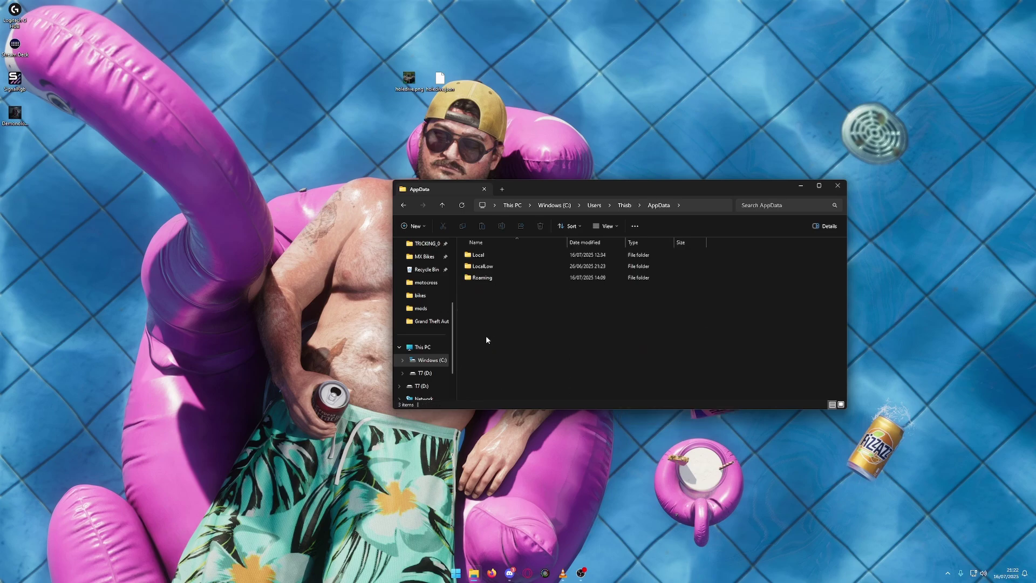
{"action": "double_click", "coordinate": [500, 269]}
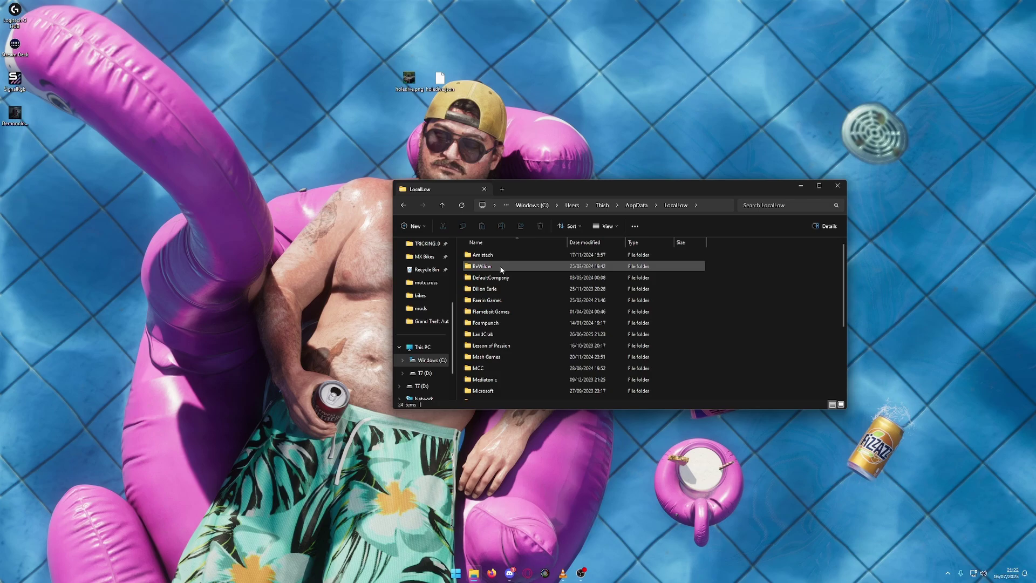
{"action": "scroll", "coordinate": [525, 286], "scroll_direction": "down", "scroll_amount": 3}
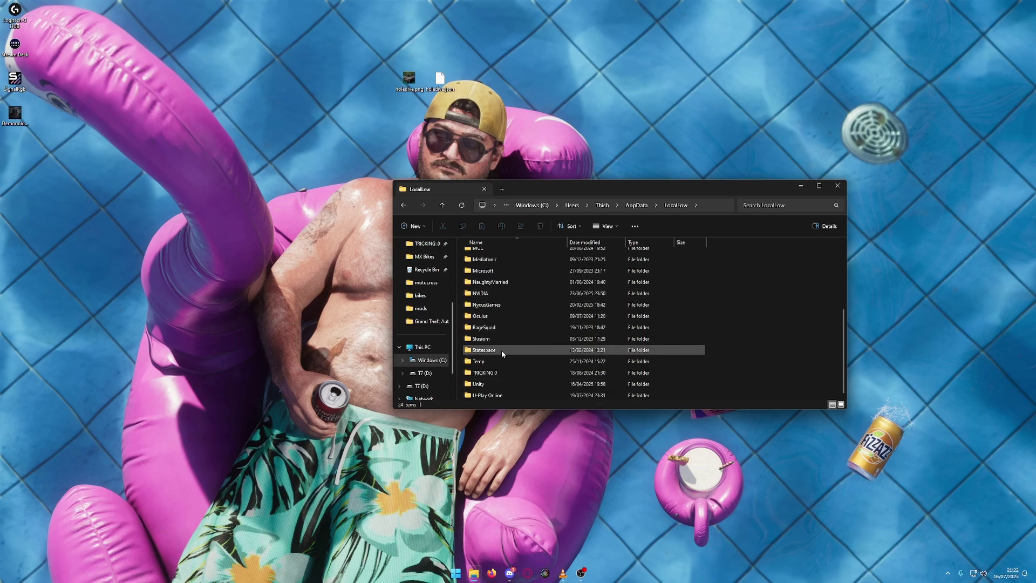
{"action": "double_click", "coordinate": [488, 393]}
{"action": "double_click", "coordinate": [502, 255]}
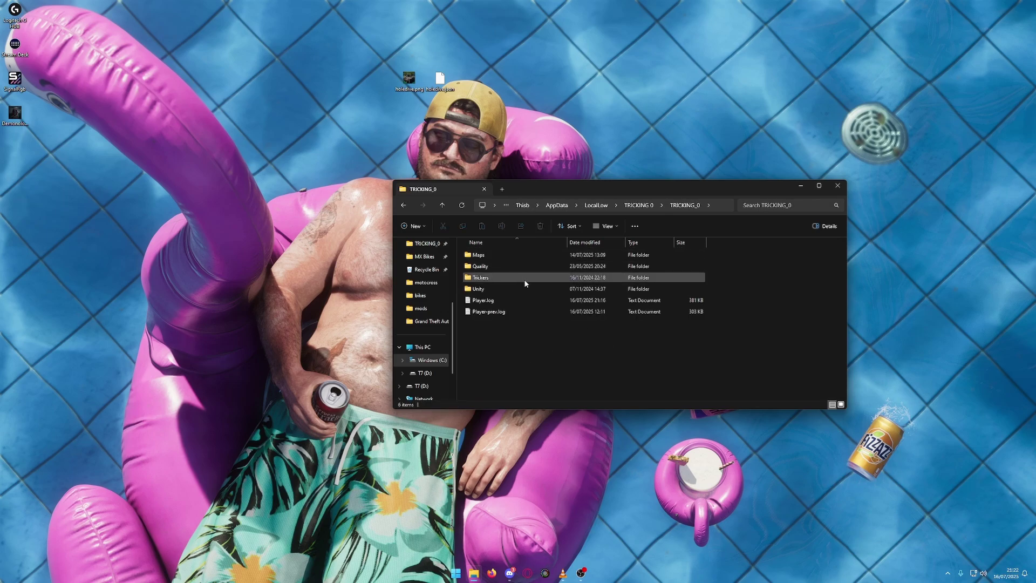
{"action": "double_click", "coordinate": [492, 255]}
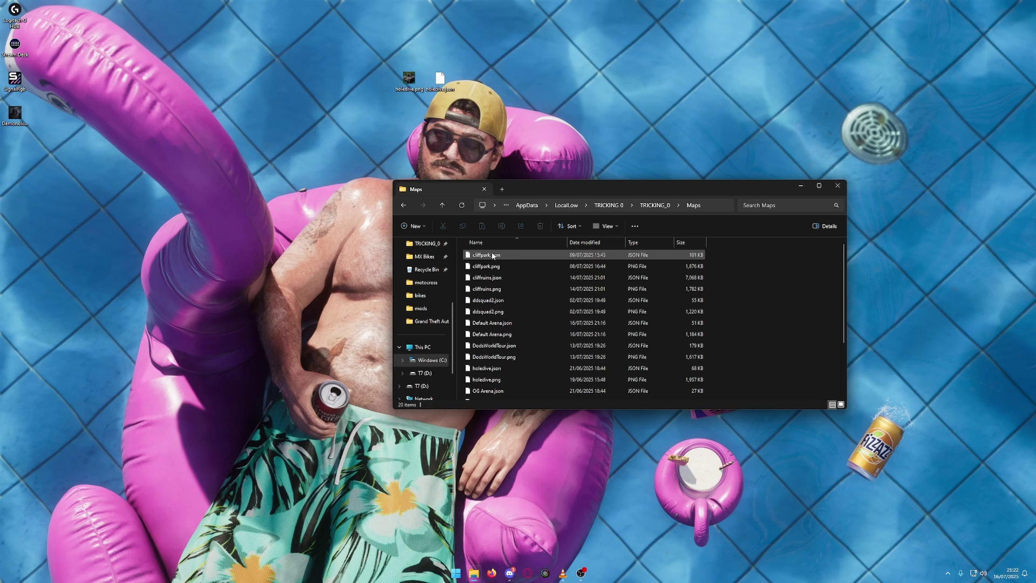
Move holedive.png and holedive.json from the desktop into the Maps folder, replacing the existing files, and close the folder window.
{"action": "left_click_drag", "start_coordinate": [444, 63], "coordinate": [756, 318]}
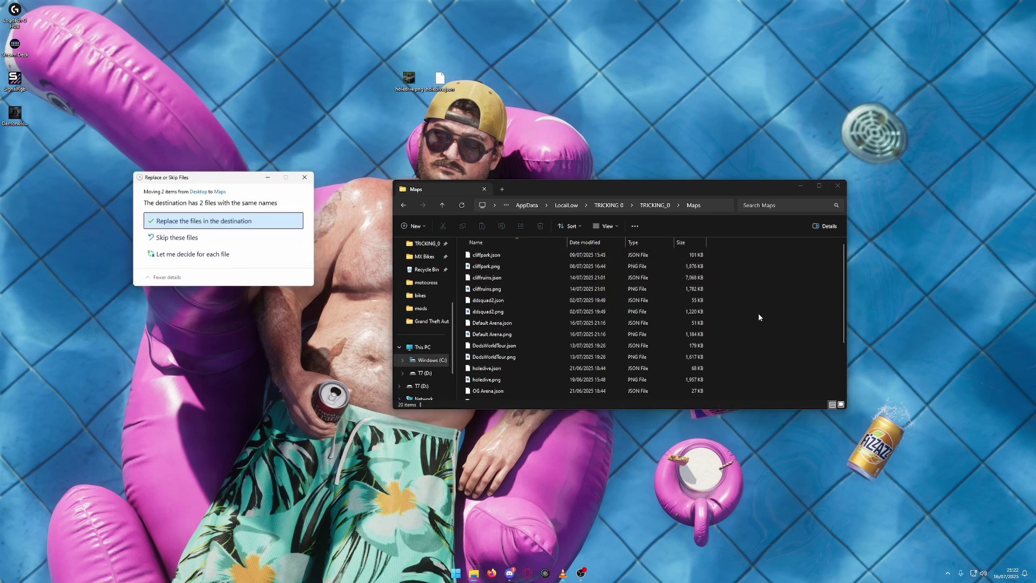
{"action": "left_click", "coordinate": [229, 224]}
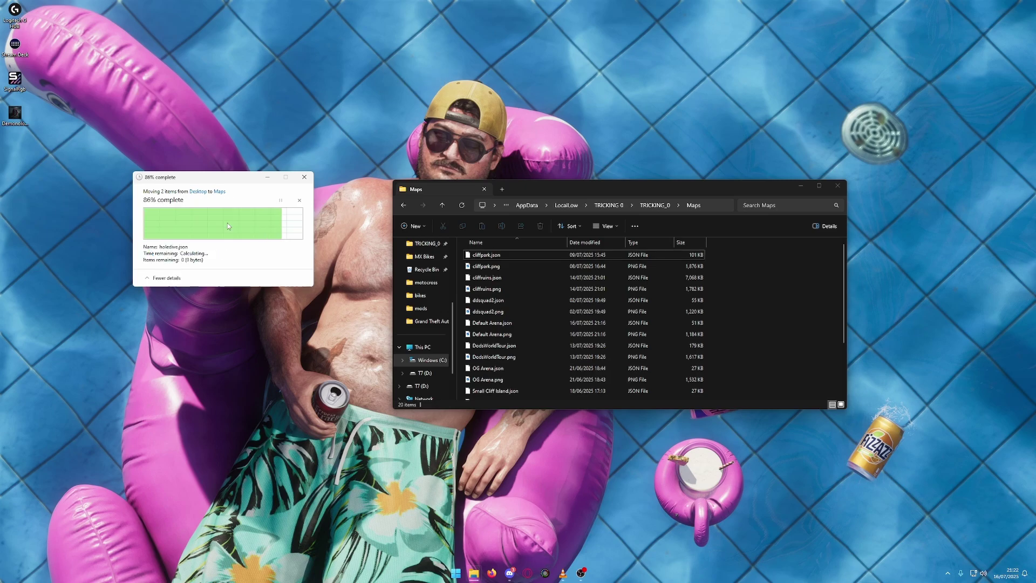
{"action": "left_click", "coordinate": [837, 185]}
Launch Tricking 0, start the game from its main menu and spawn the character.
{"action": "key", "text": "super"}
{"action": "type", "text": "tricking 0"}
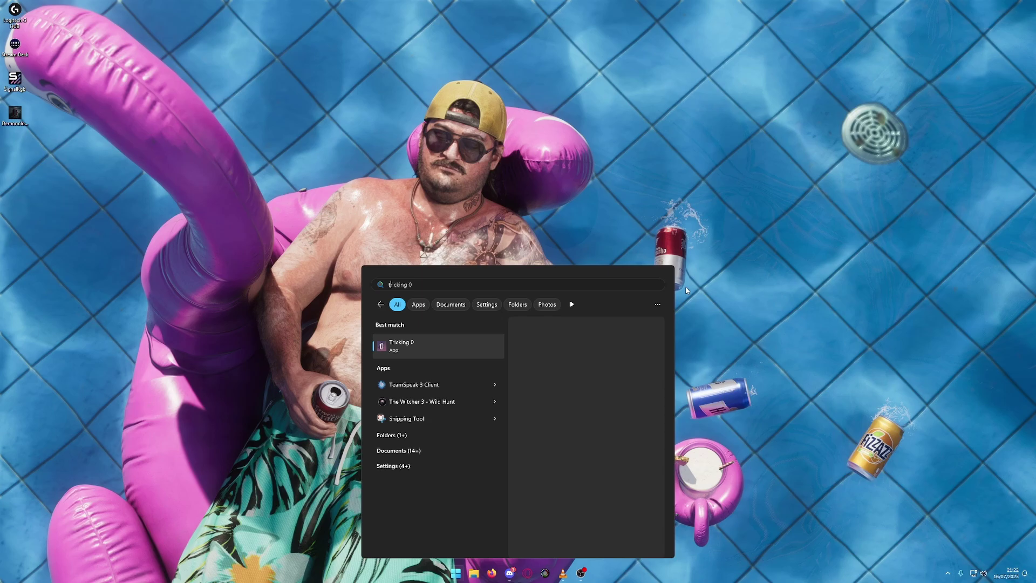
{"action": "key", "text": "Return"}
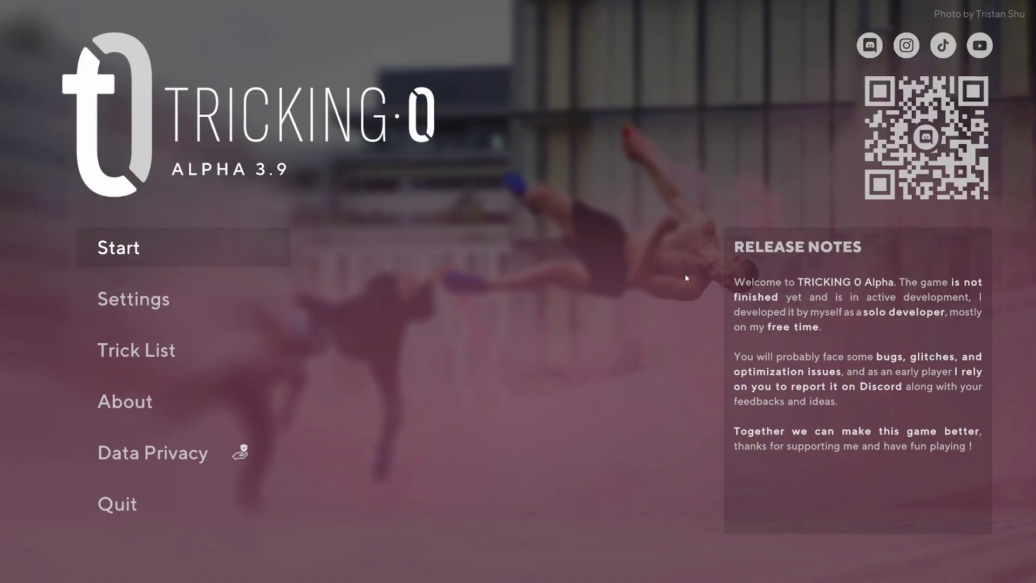
{"action": "key", "text": "Return"}
{"action": "key", "text": "Return"}
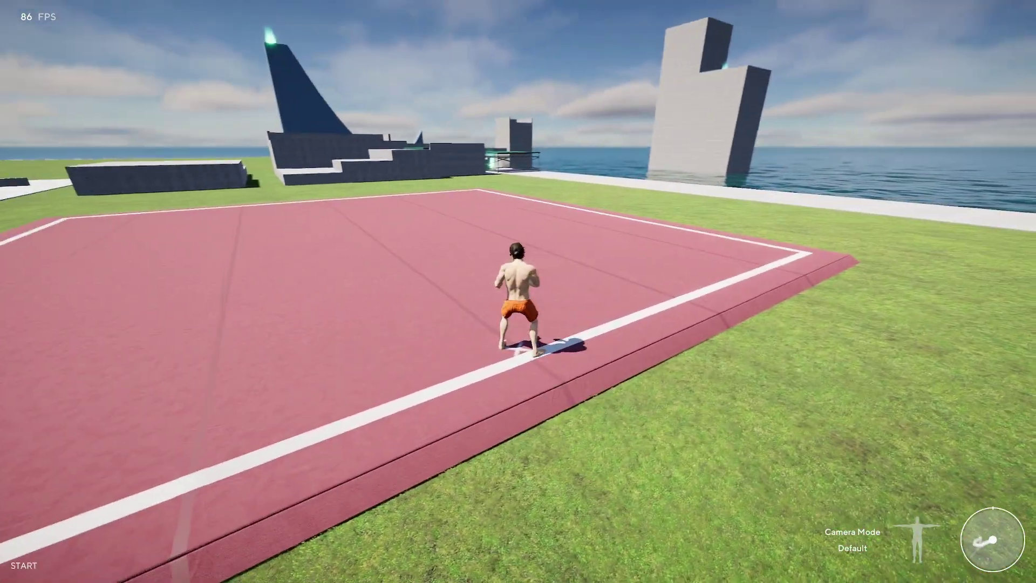
Pause the game and enter the Spot Builder.
{"action": "key", "text": "Escape"}
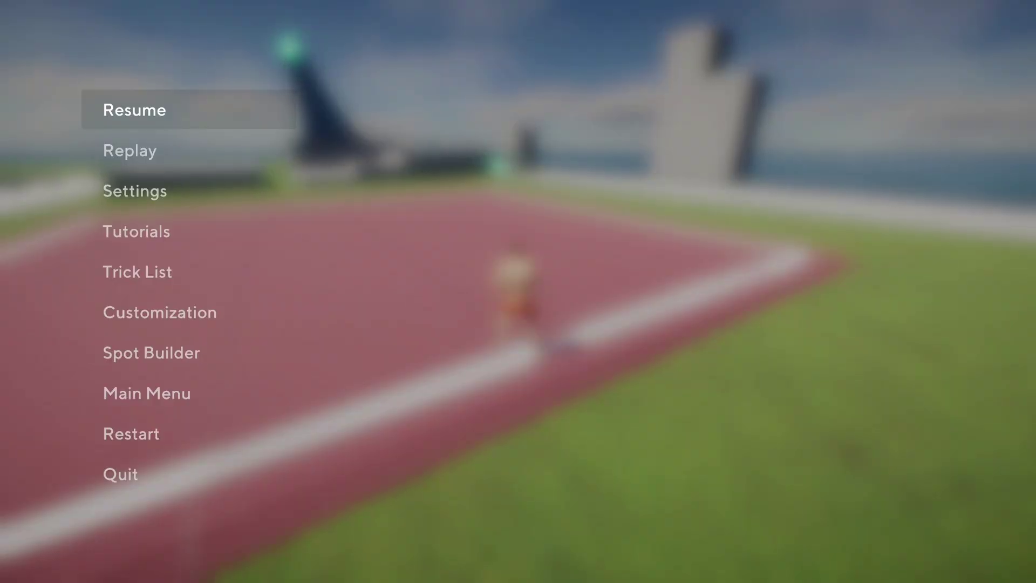
{"action": "key", "text": "Down"}
{"action": "key", "text": "Down"}
{"action": "key", "text": "Down"}
{"action": "key", "text": "Down"}
{"action": "key", "text": "Down"}
{"action": "key", "text": "Down"}
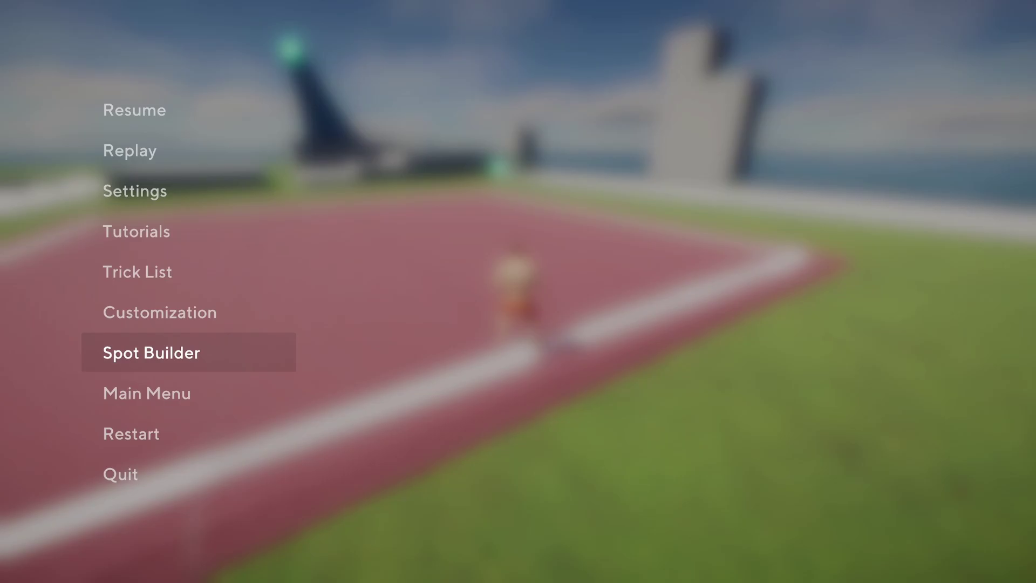
{"action": "key", "text": "Return"}
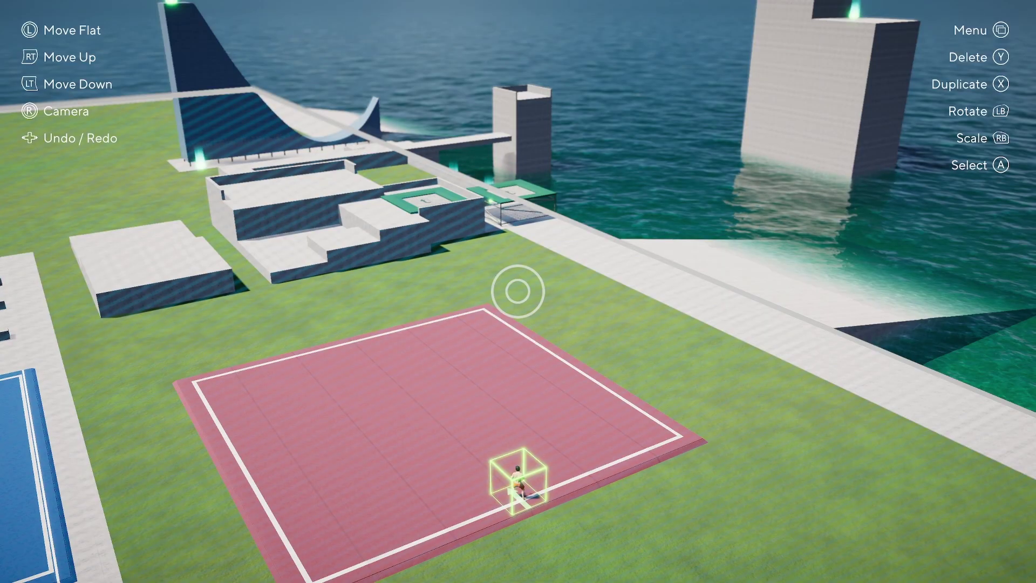
Mark the holedive map with the star in the Spot Builder's Load Map list.
{"action": "key", "text": "Escape"}
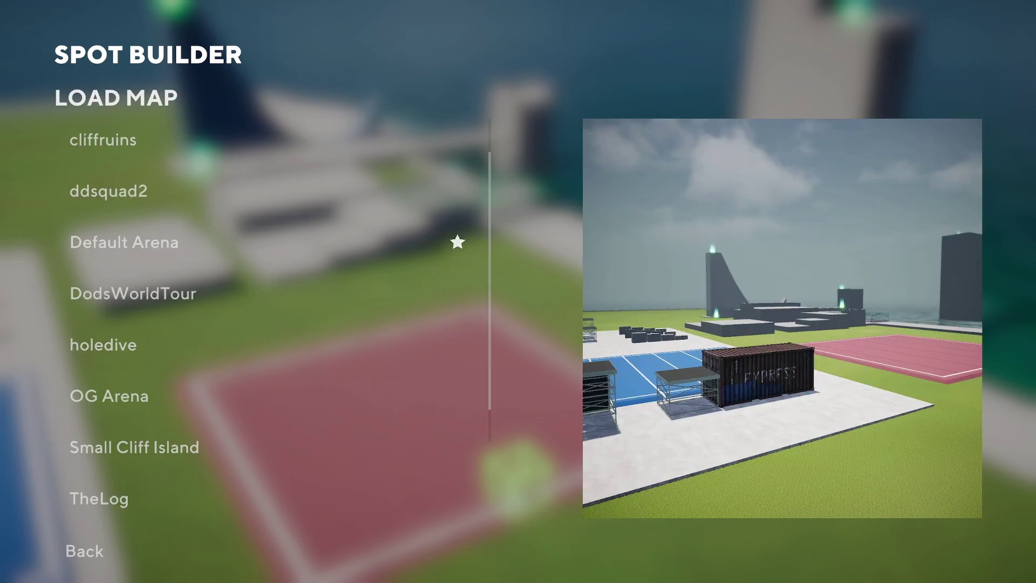
{"action": "key", "text": "Down"}
{"action": "key", "text": "Down"}
{"action": "key", "text": "Down"}
{"action": "key", "text": "Down"}
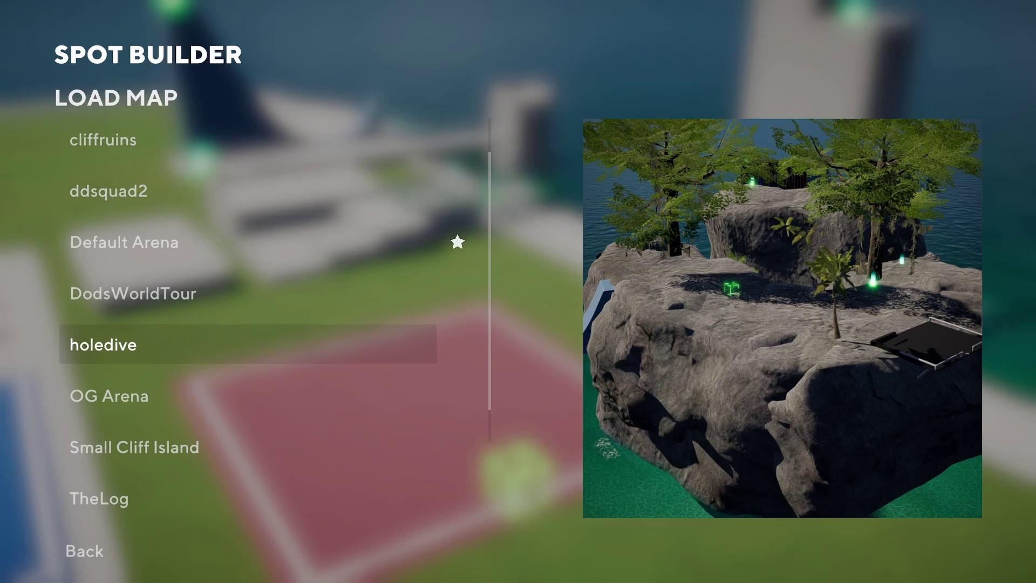
{"action": "key", "text": "Right"}
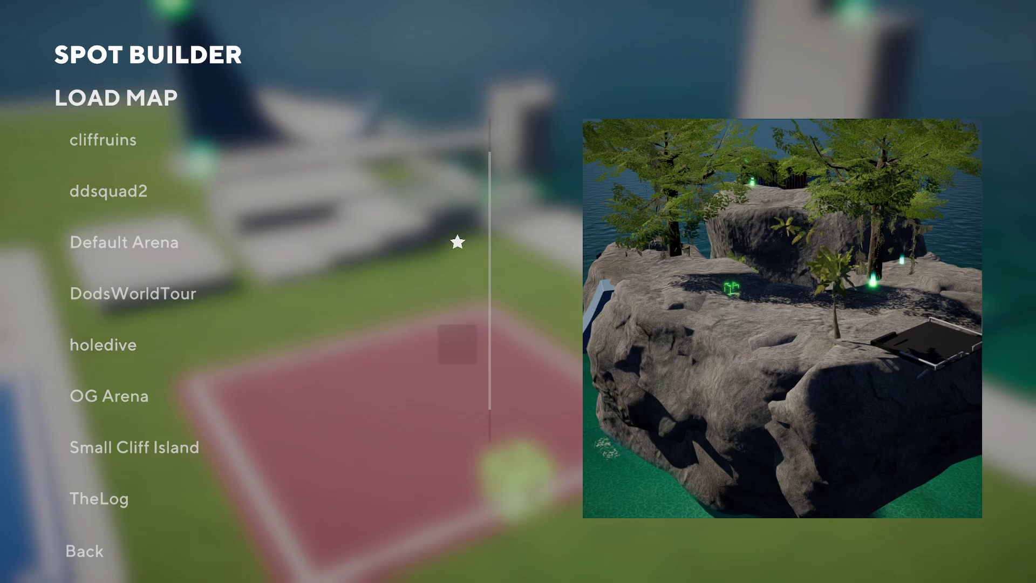
{"action": "key", "text": "Return"}
Leave the Spot Builder, restart the game and spawn the character in the holedive map.
{"action": "key", "text": "Escape"}
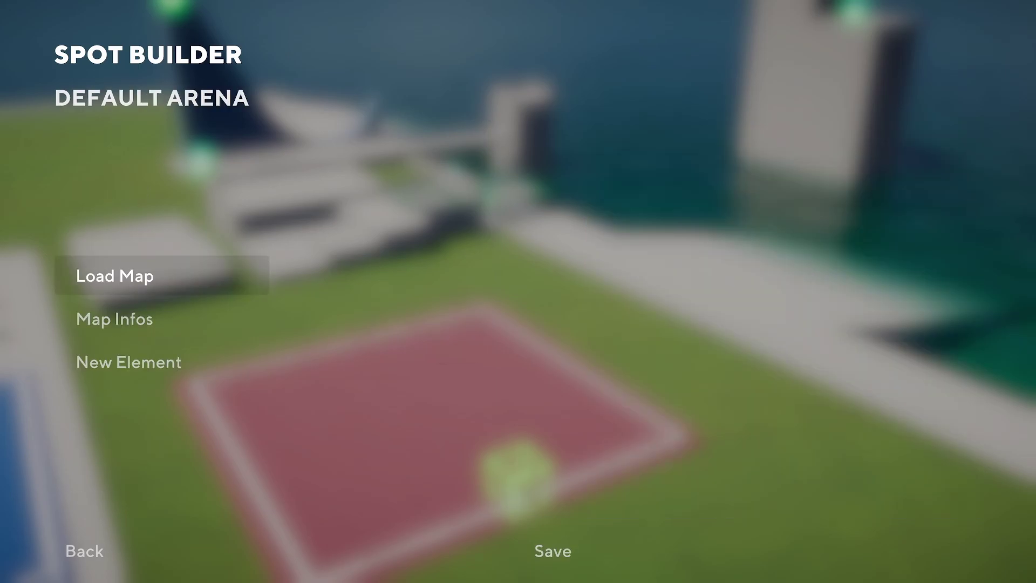
{"action": "key", "text": "Escape"}
{"action": "key", "text": "Up"}
{"action": "key", "text": "Up"}
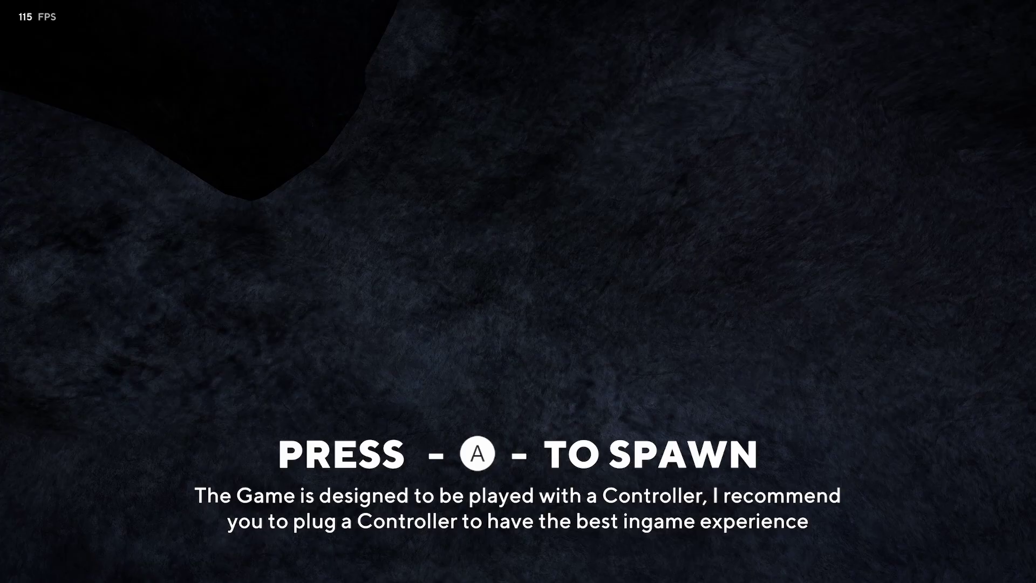
{"action": "key", "text": "space"}
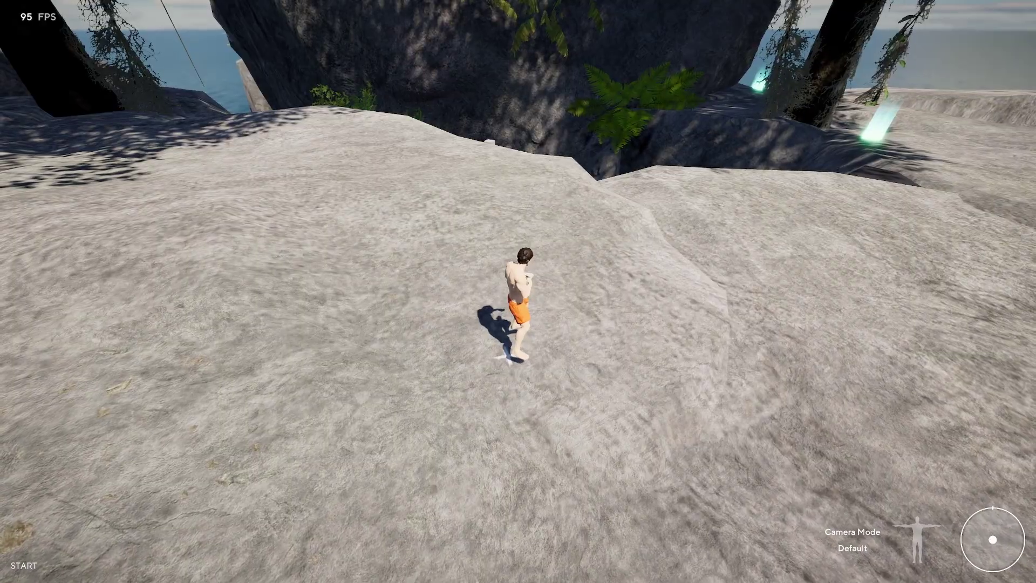